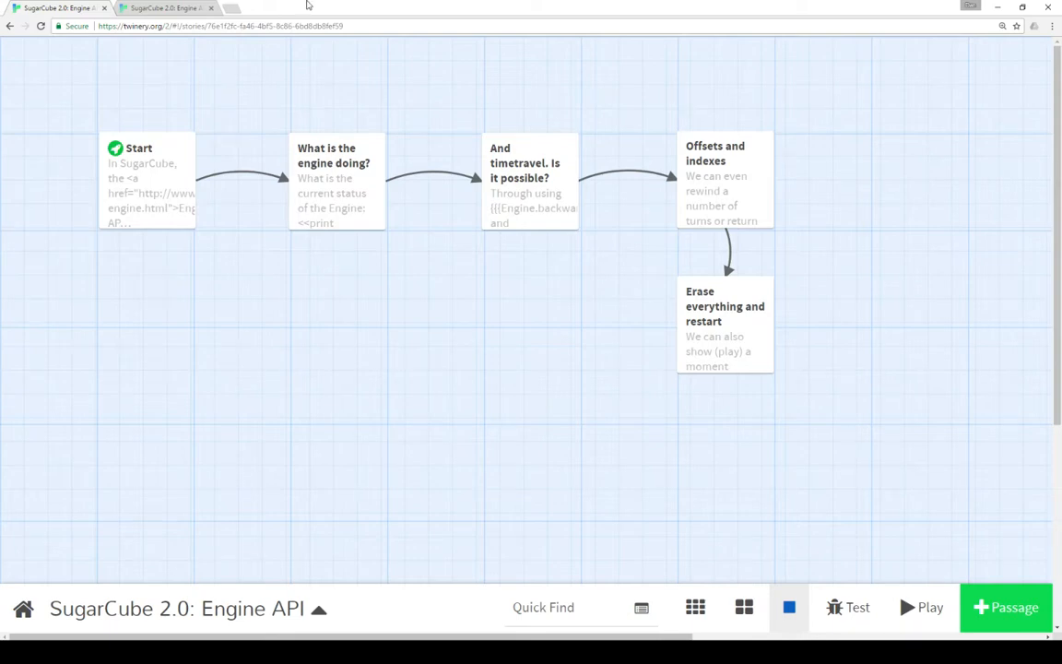
Step: Play the story from its opening into the engine status report and on to the time-travel link
click(173, 8)
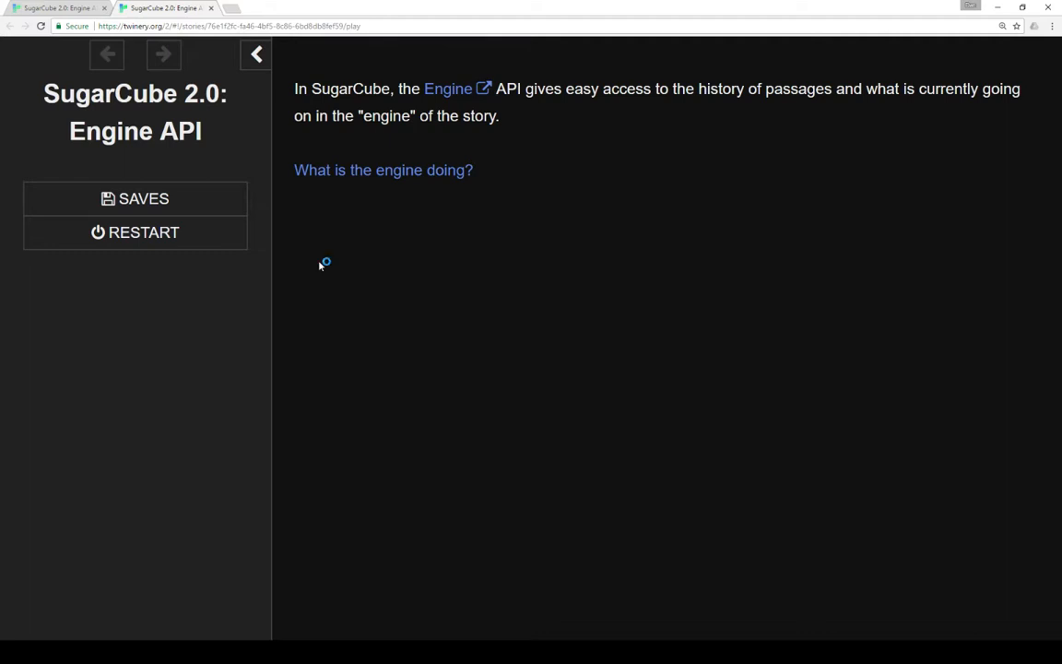
click(440, 170)
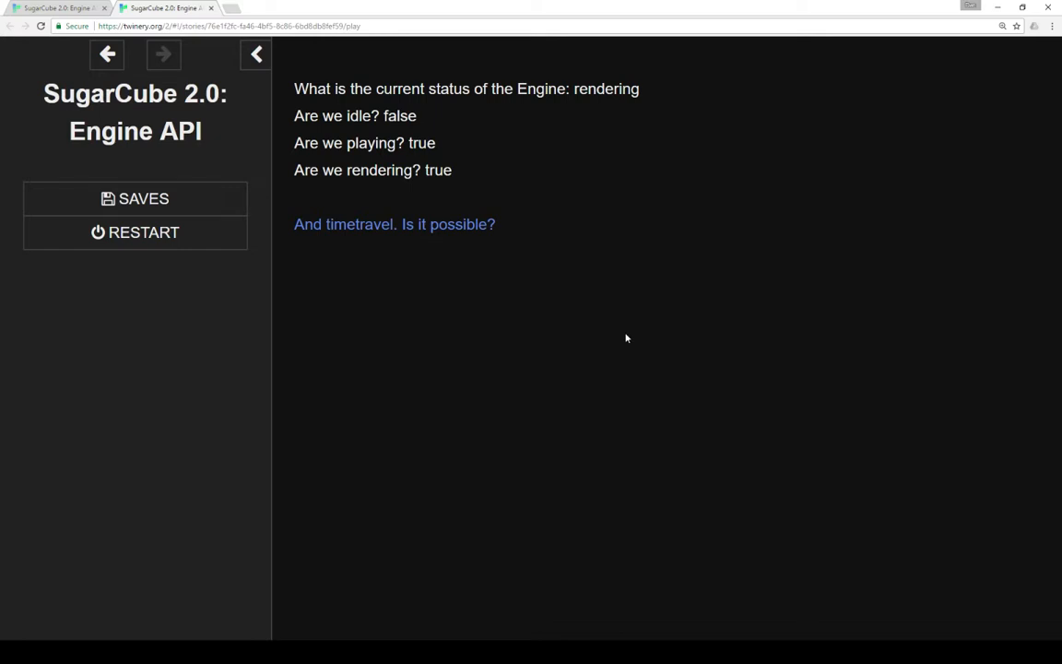
double_click(575, 88)
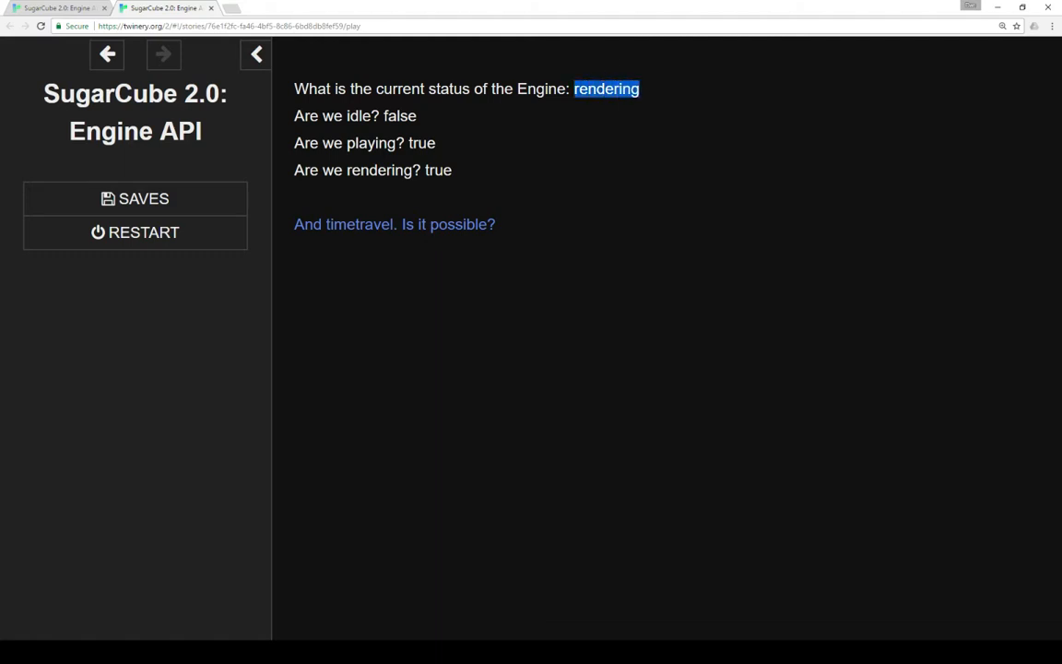
click(645, 123)
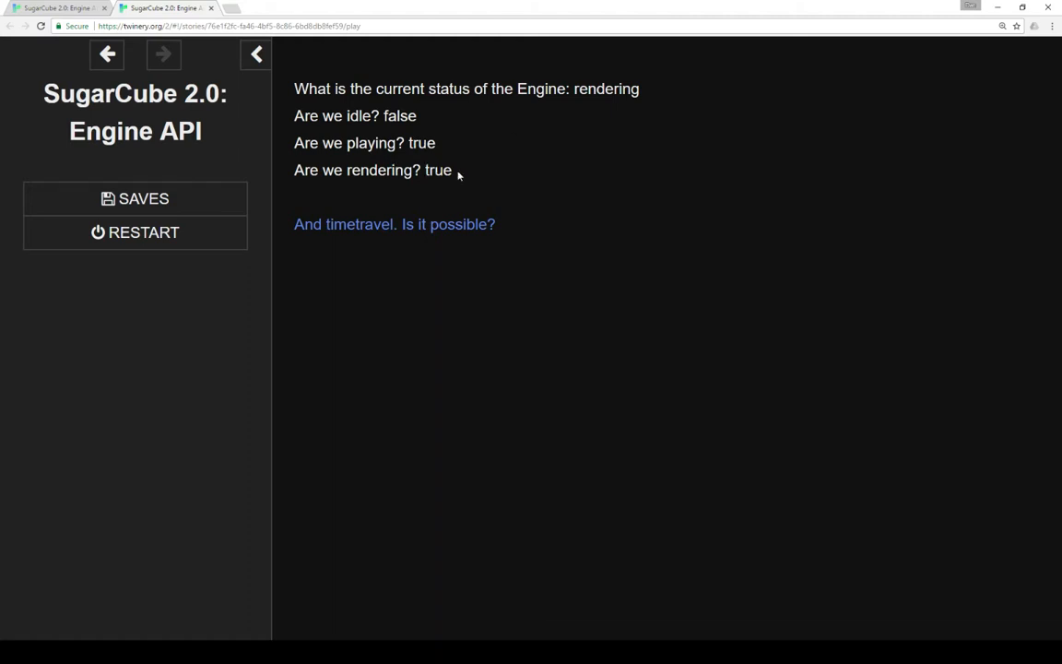
Step: Reach the time-travel passage, step back one passage in history, then return to it
click(454, 227)
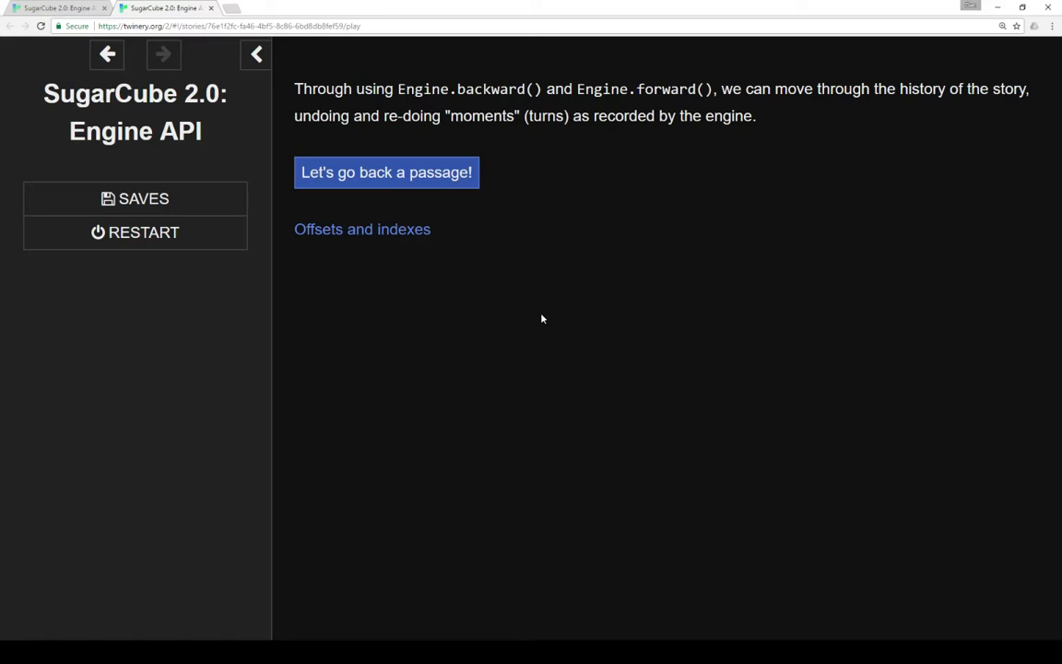
click(396, 172)
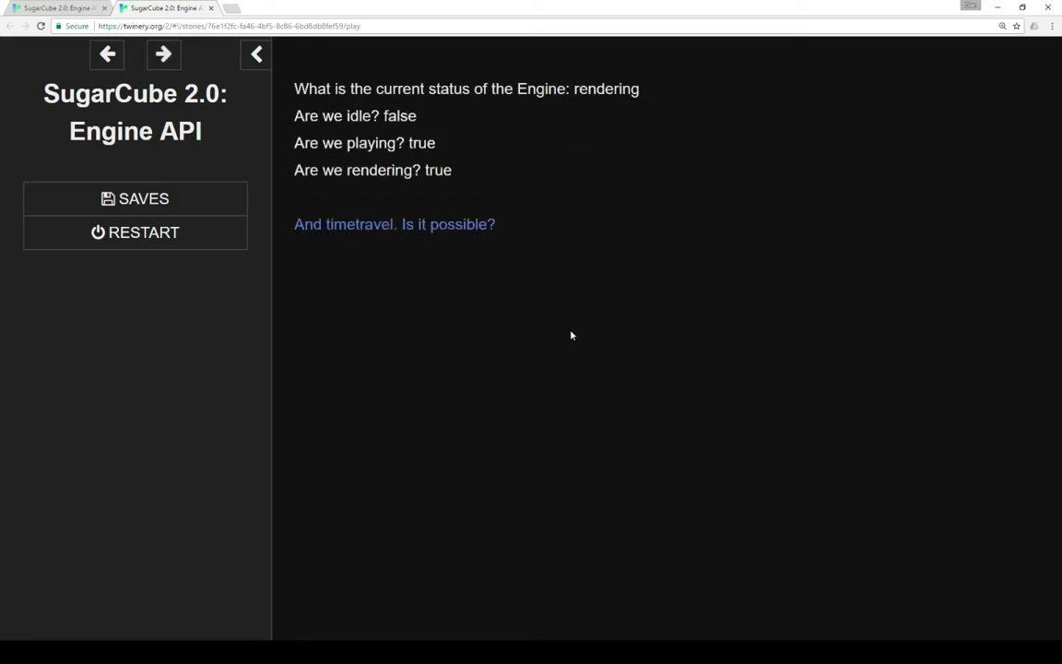
click(401, 226)
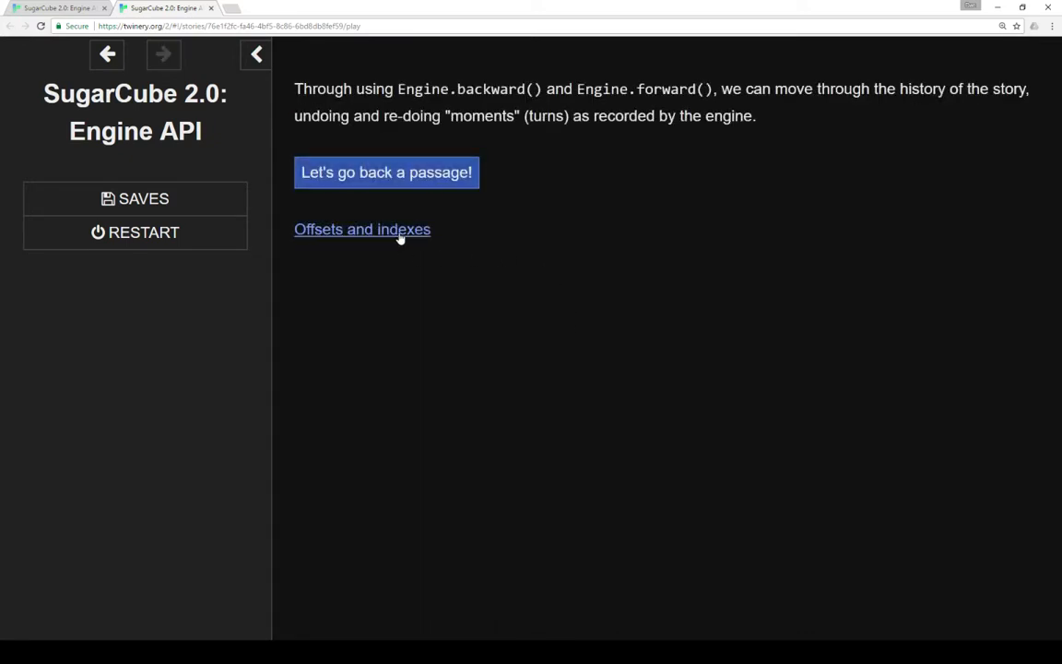
Step: From Offsets and indexes, return to the beginning keeping history, then step forward twice
click(401, 229)
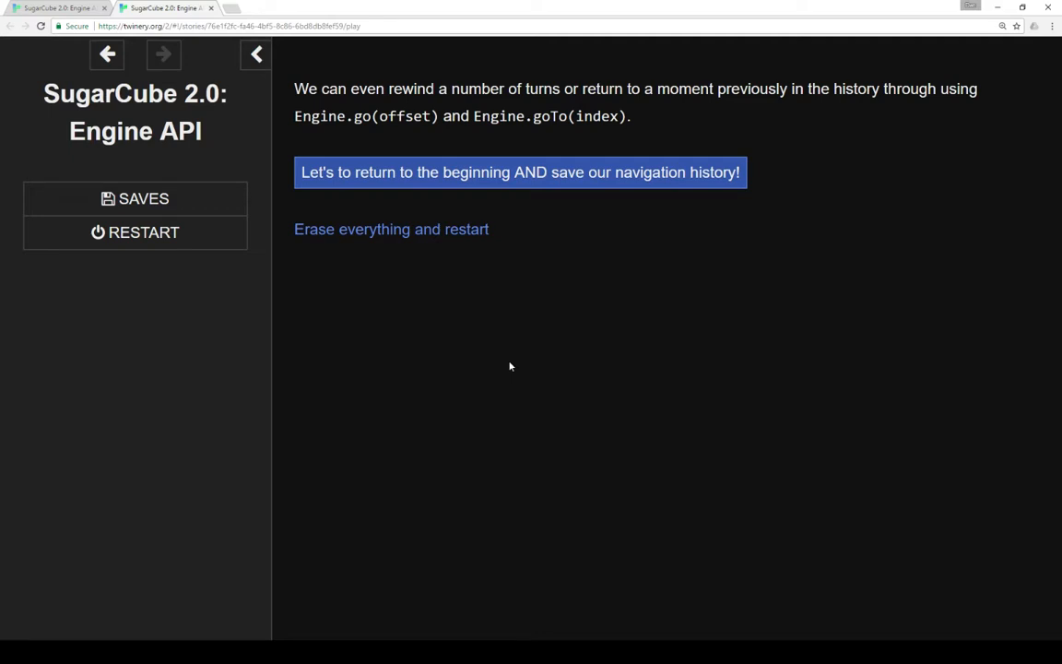
click(543, 180)
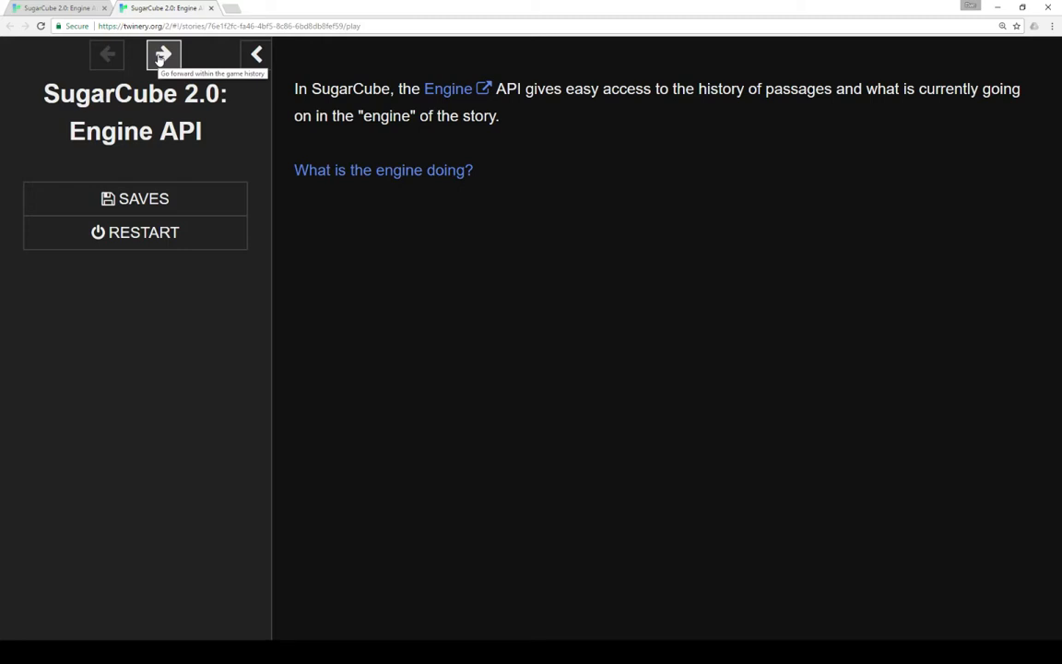
click(161, 58)
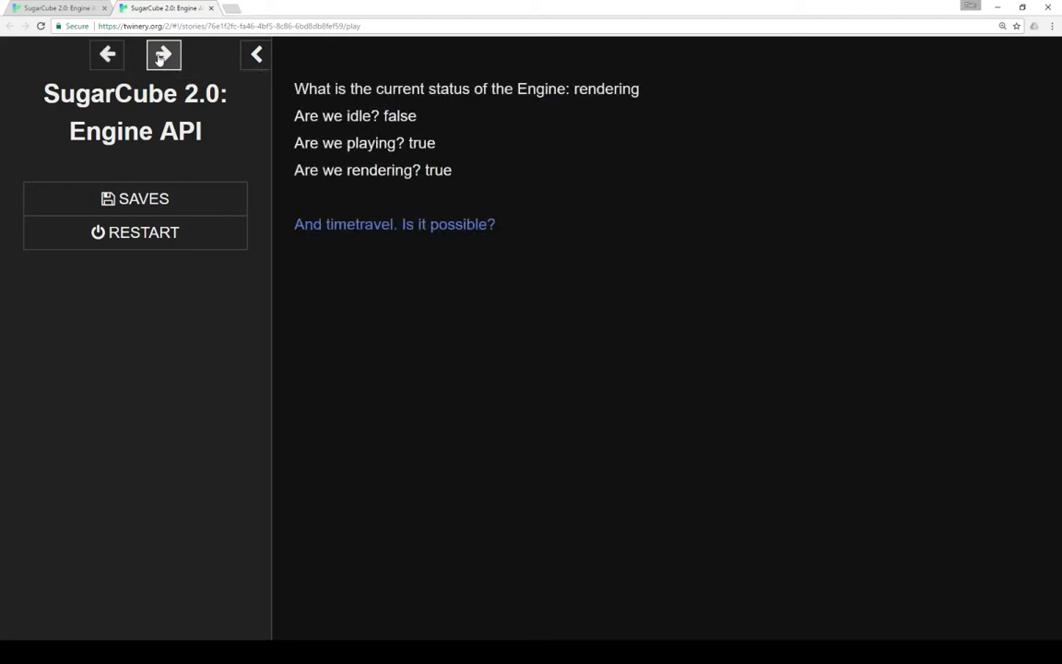
click(161, 57)
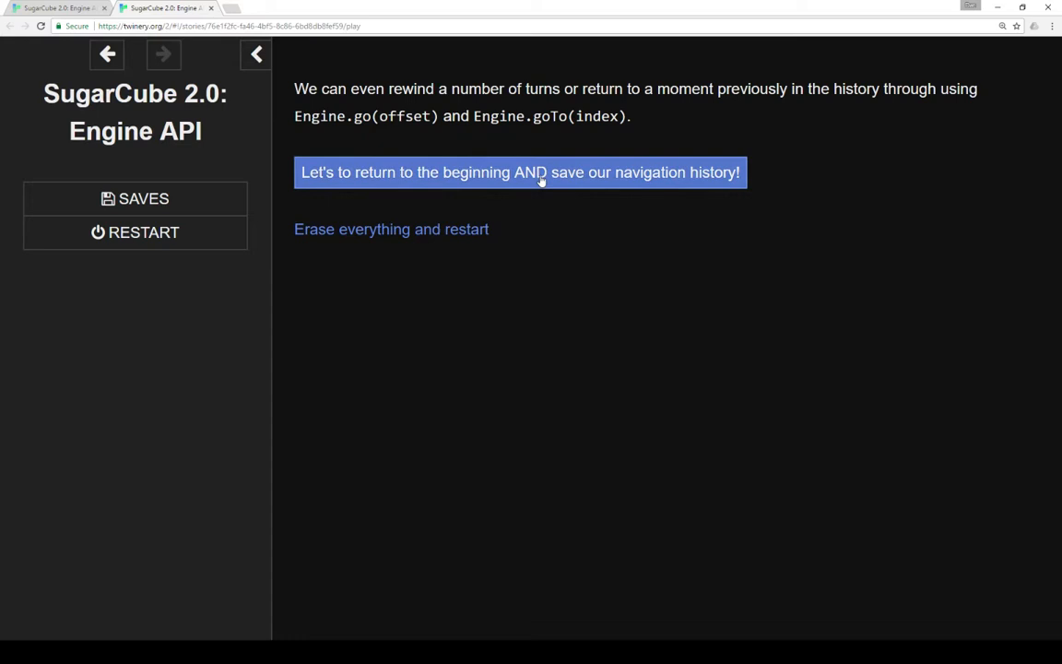
Step: Erase the story's history and restart it at the opening passage
click(443, 229)
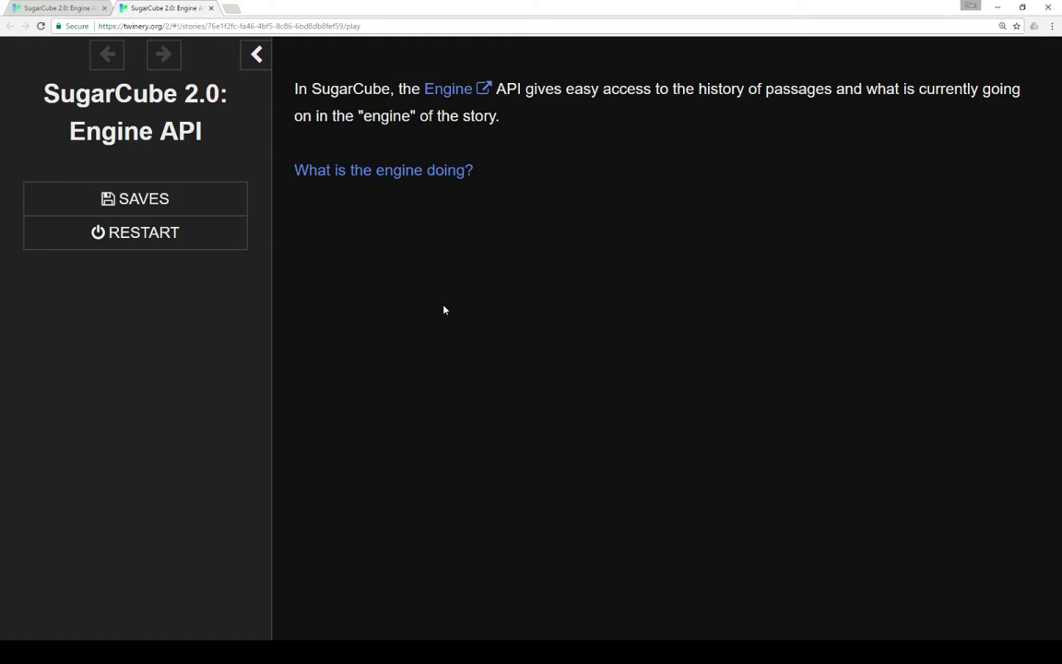
Step: Back on the story map, glance at the Start passage, then bring up What is the engine doing?
key(ctrl+shift+Tab)
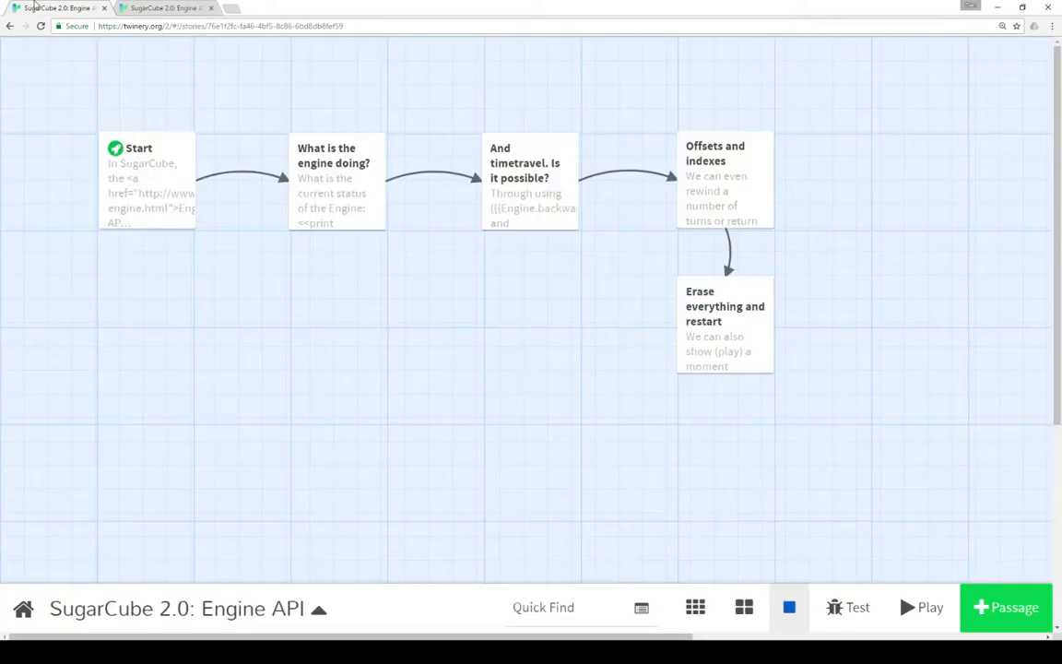
double_click(125, 193)
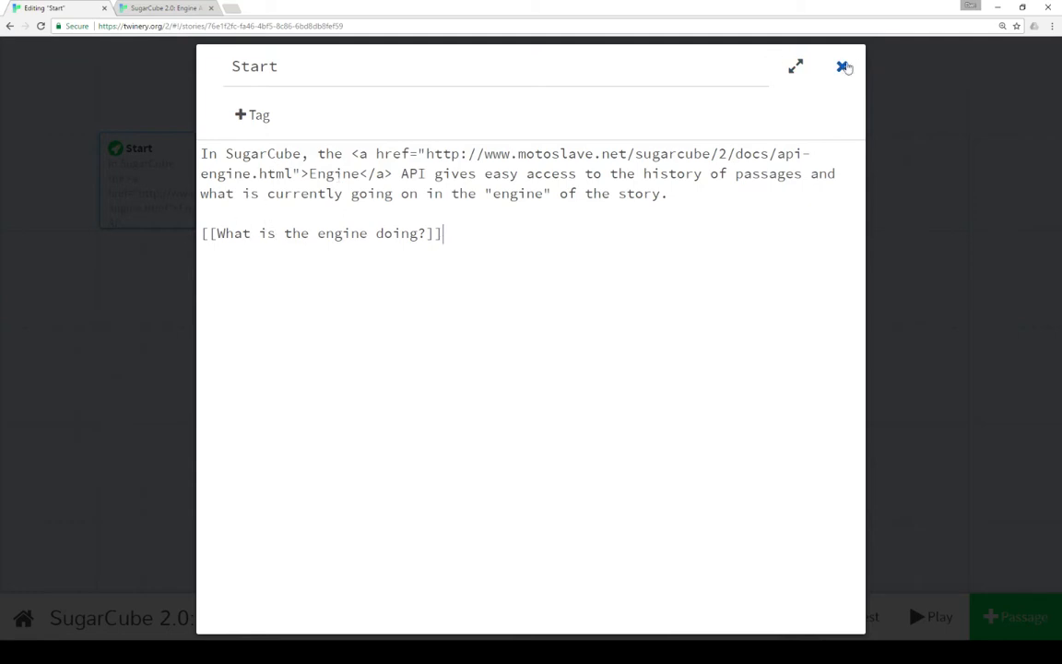
click(842, 66)
double_click(314, 165)
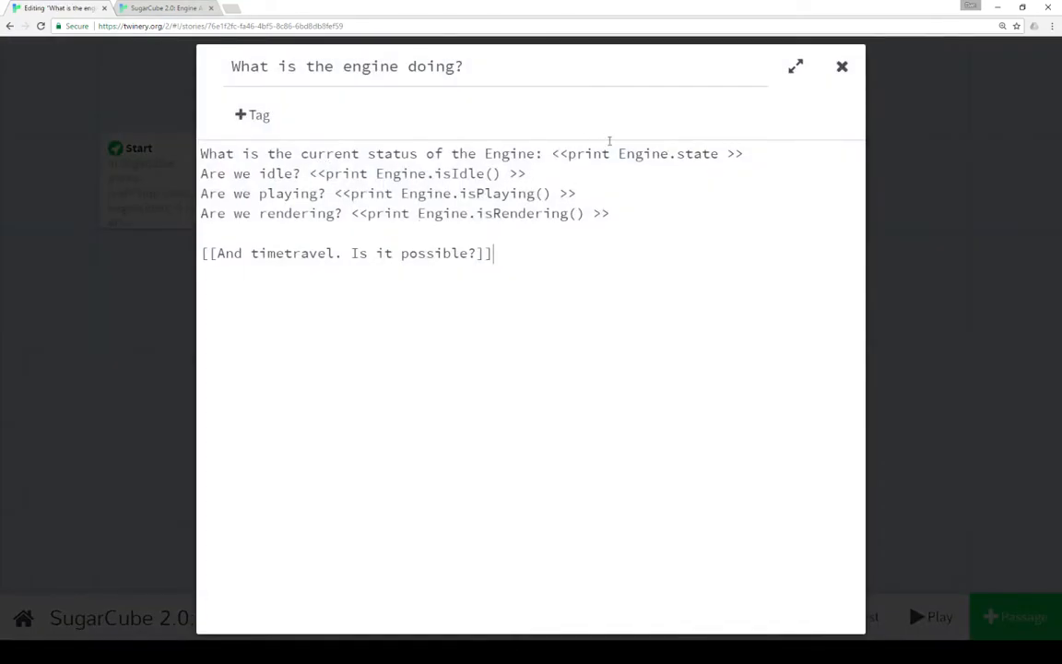
Step: Highlight Engine.state, Engine.isIdle(), Engine.isPlaying() and Engine.isRendering() in turn
drag(619, 153, 719, 153)
drag(376, 173, 501, 173)
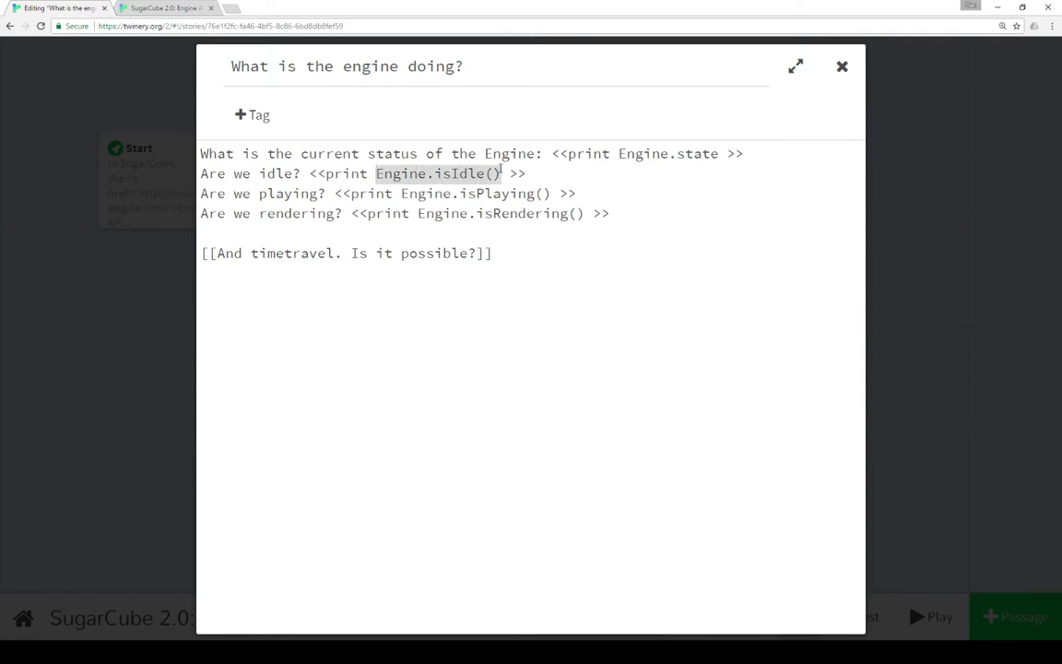
drag(401, 194, 551, 193)
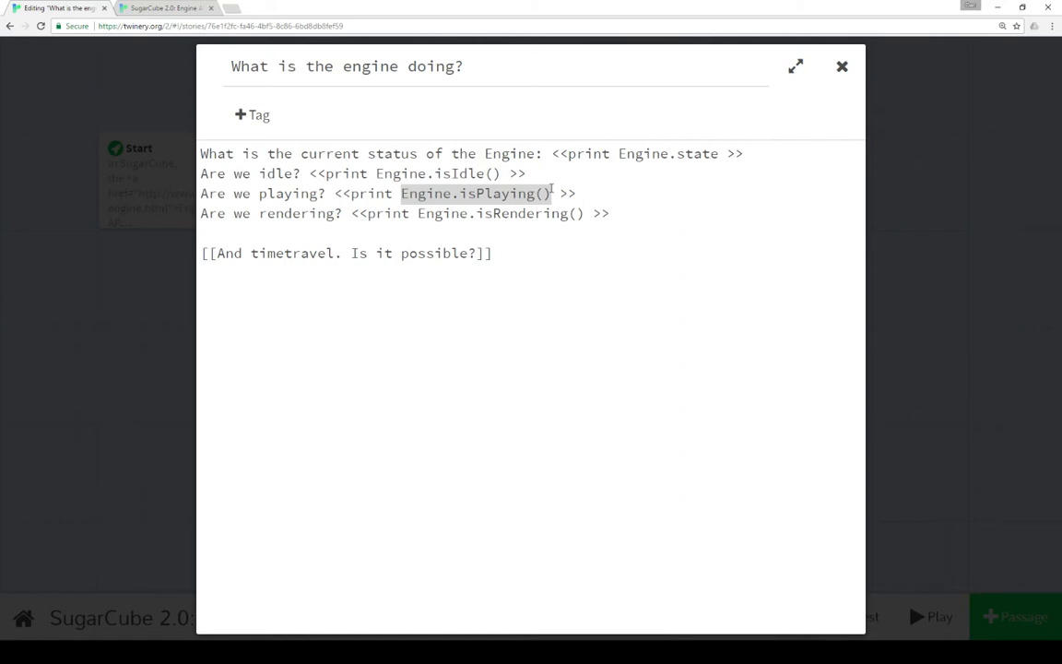
click(420, 213)
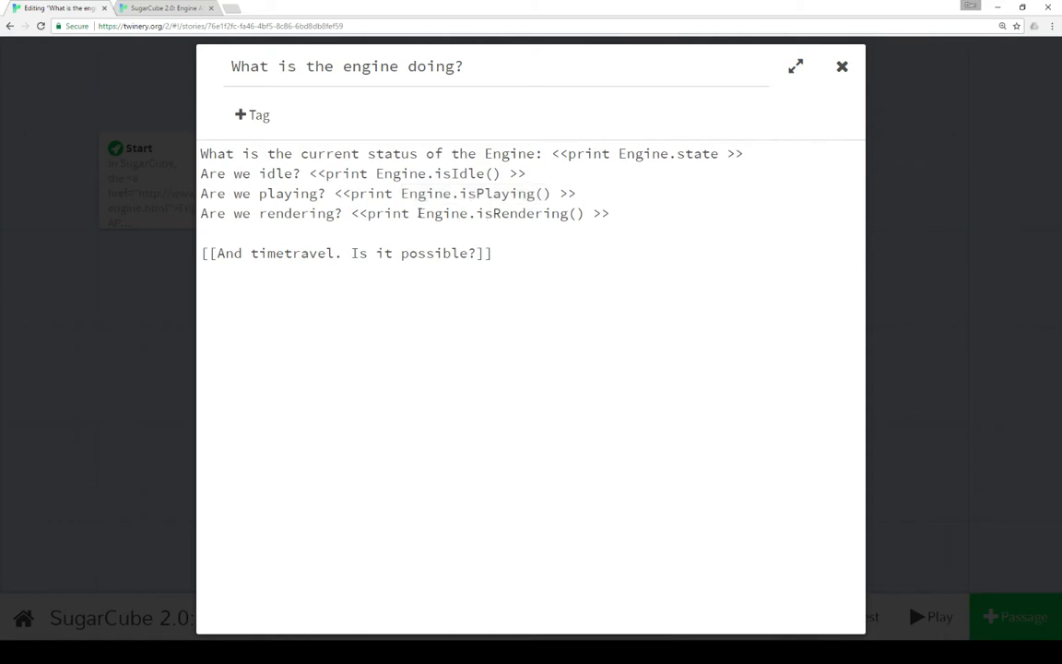
drag(418, 213, 584, 213)
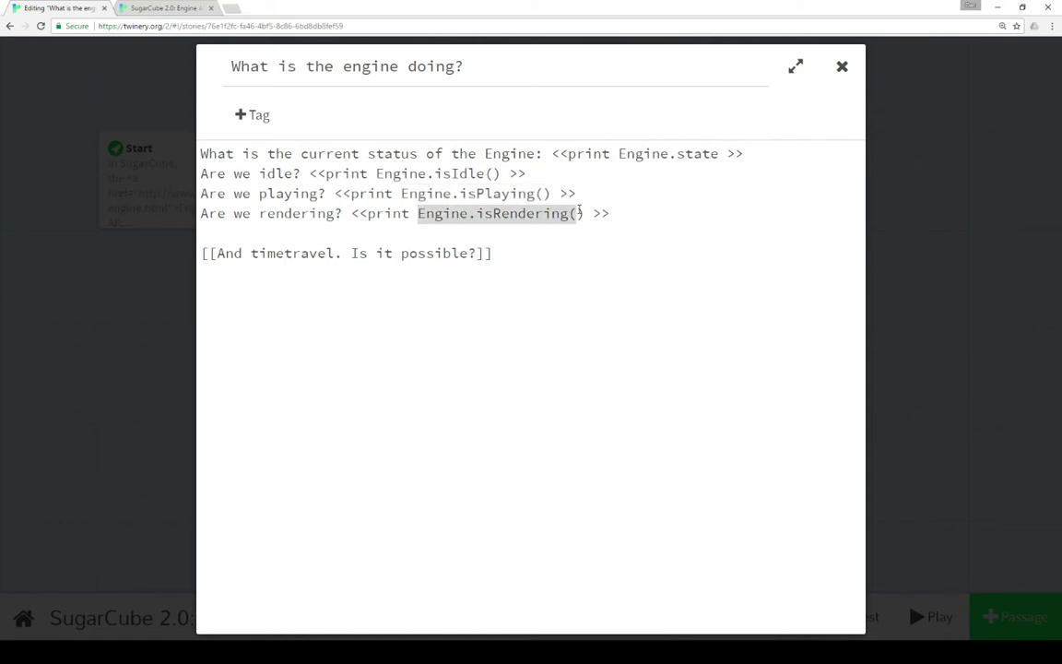
click(555, 250)
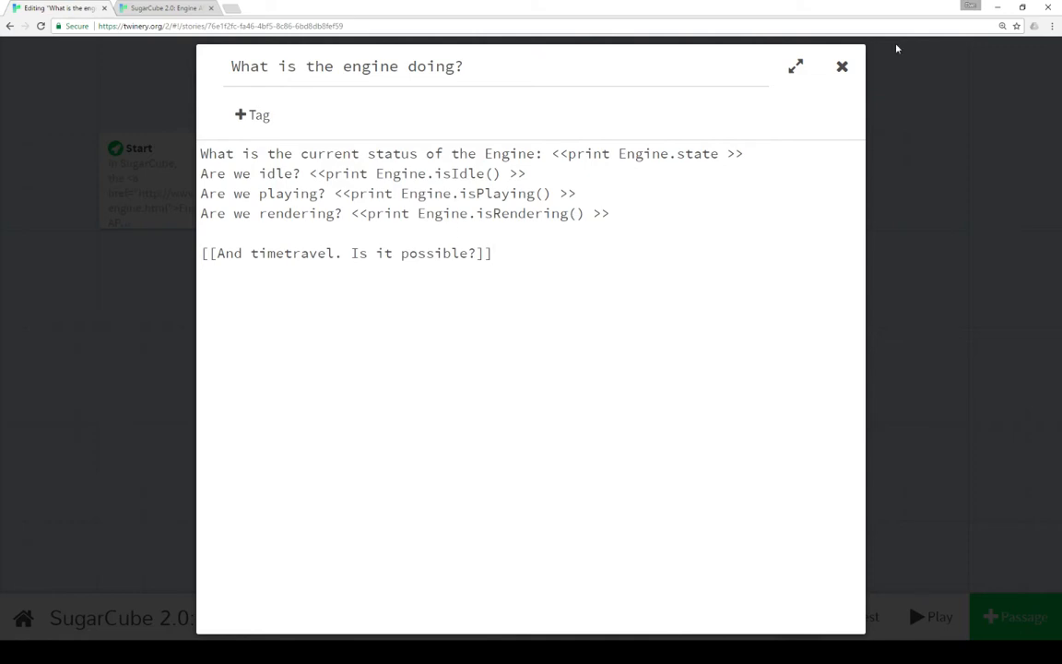
Step: In And timetravel. Is it possible?, review the button's Engine.backward(); script, then close it
click(842, 66)
double_click(511, 162)
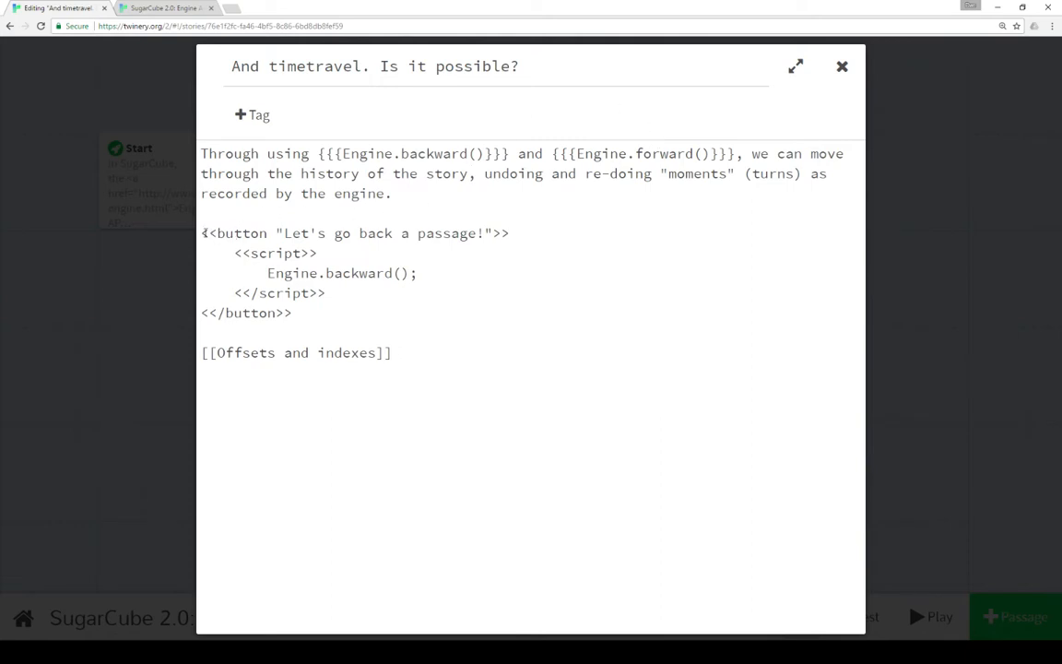
drag(235, 253, 329, 292)
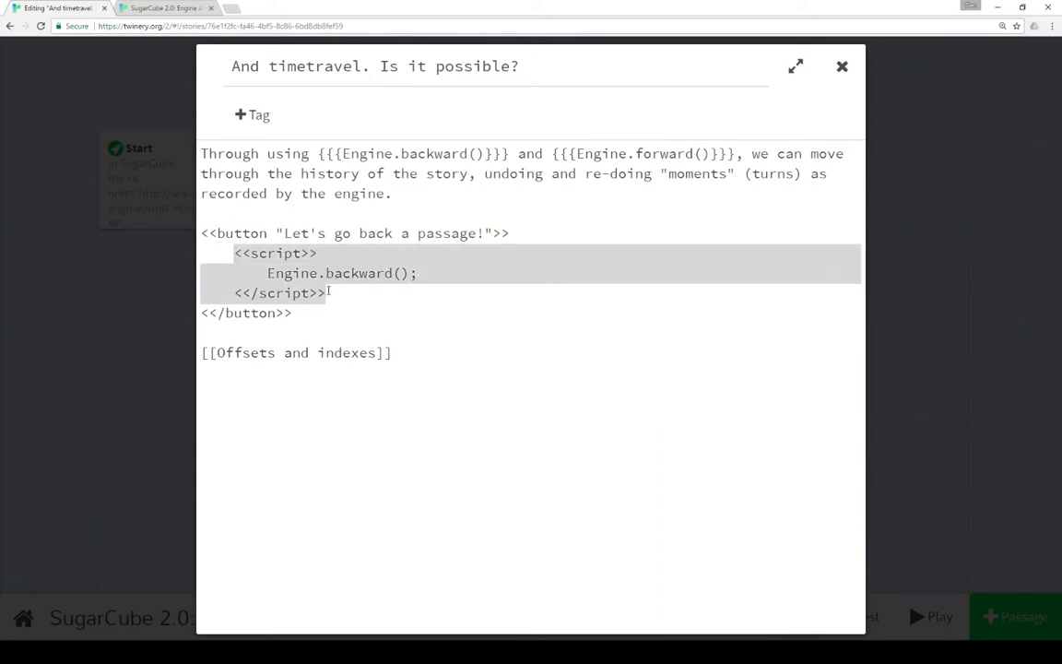
click(328, 293)
drag(267, 273, 417, 273)
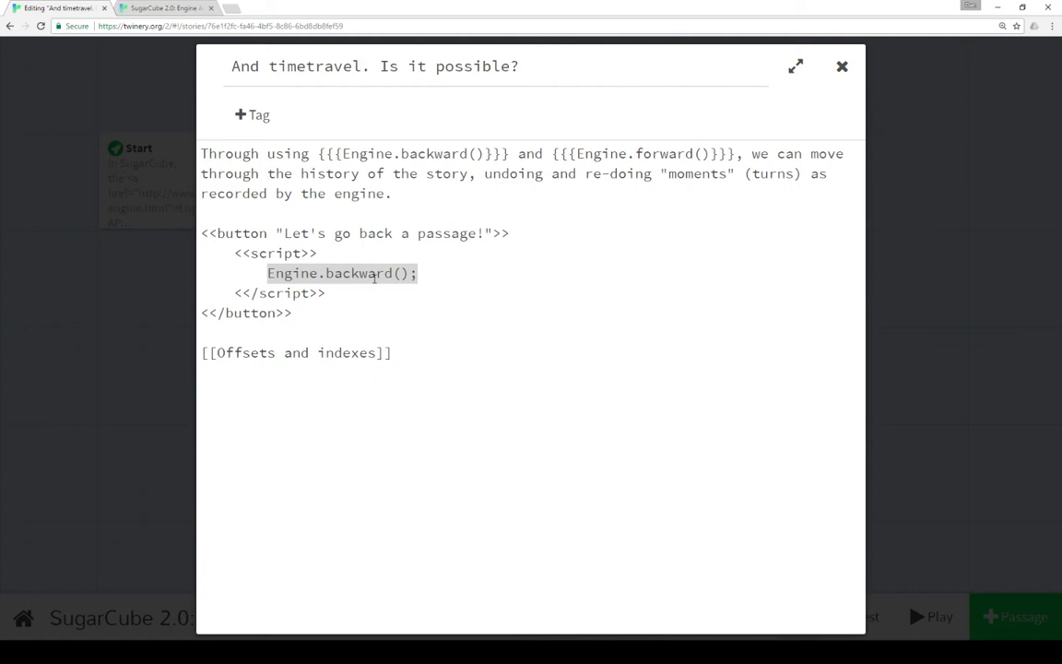
click(374, 276)
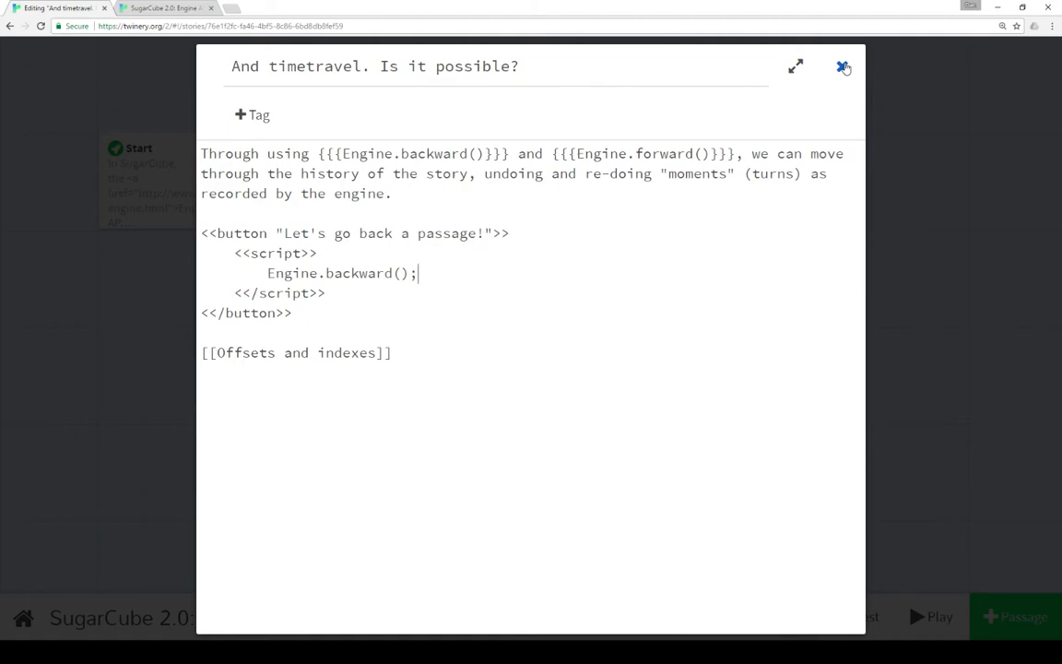
click(843, 67)
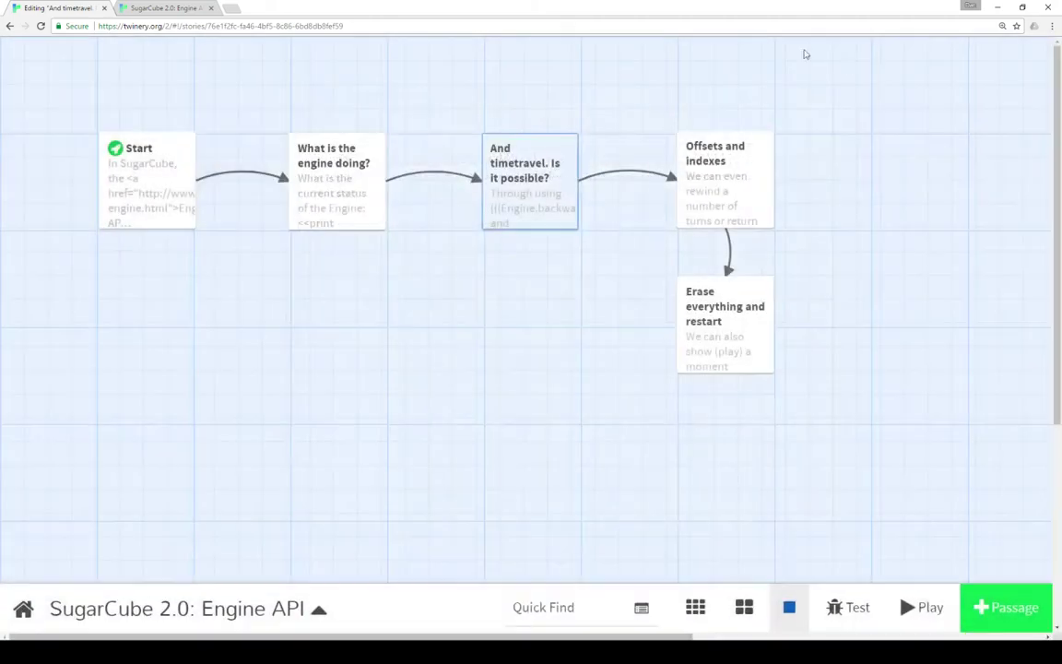
double_click(728, 166)
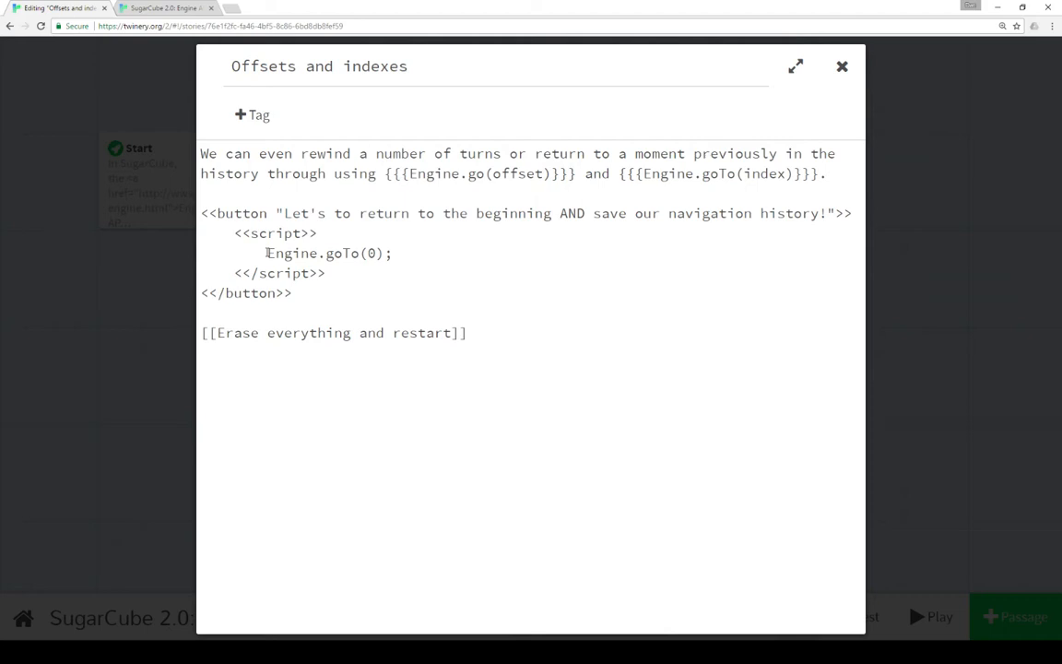
drag(268, 252, 387, 252)
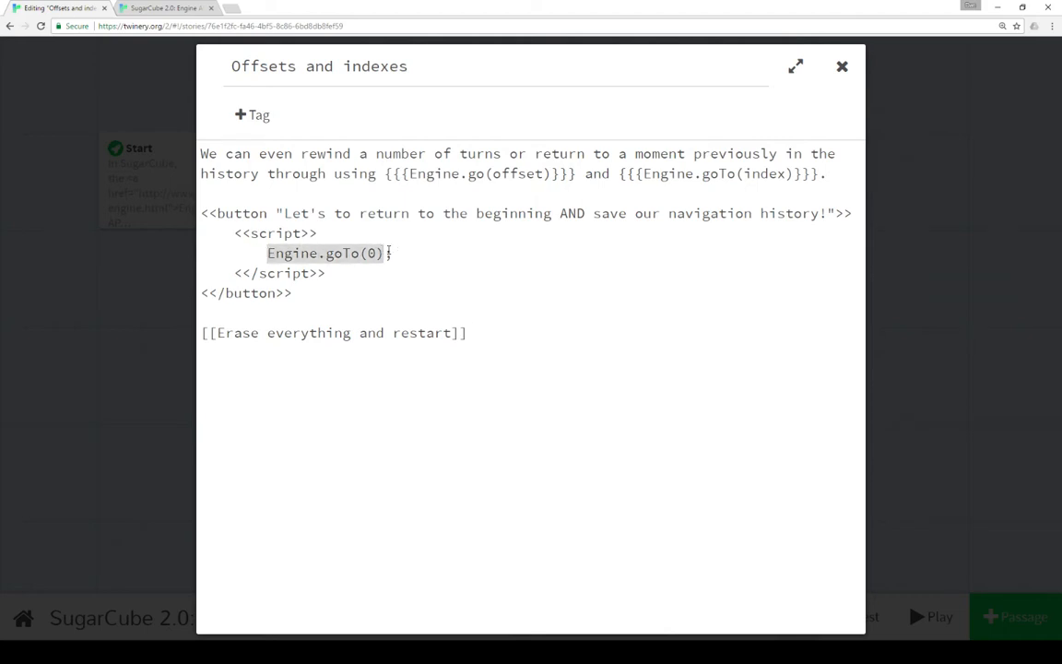
click(760, 173)
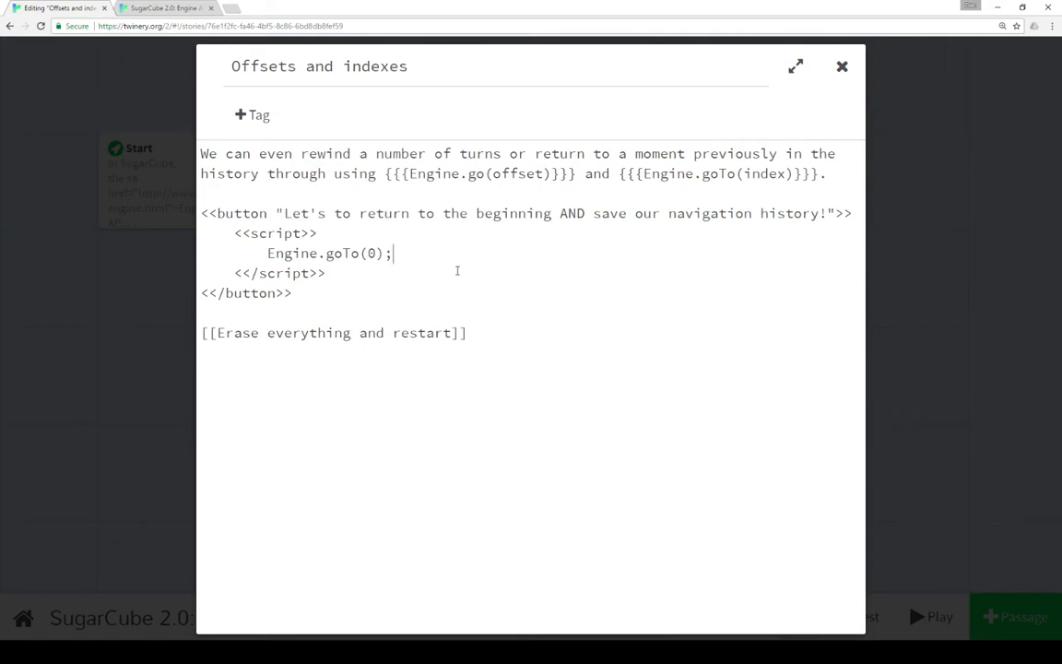
click(842, 66)
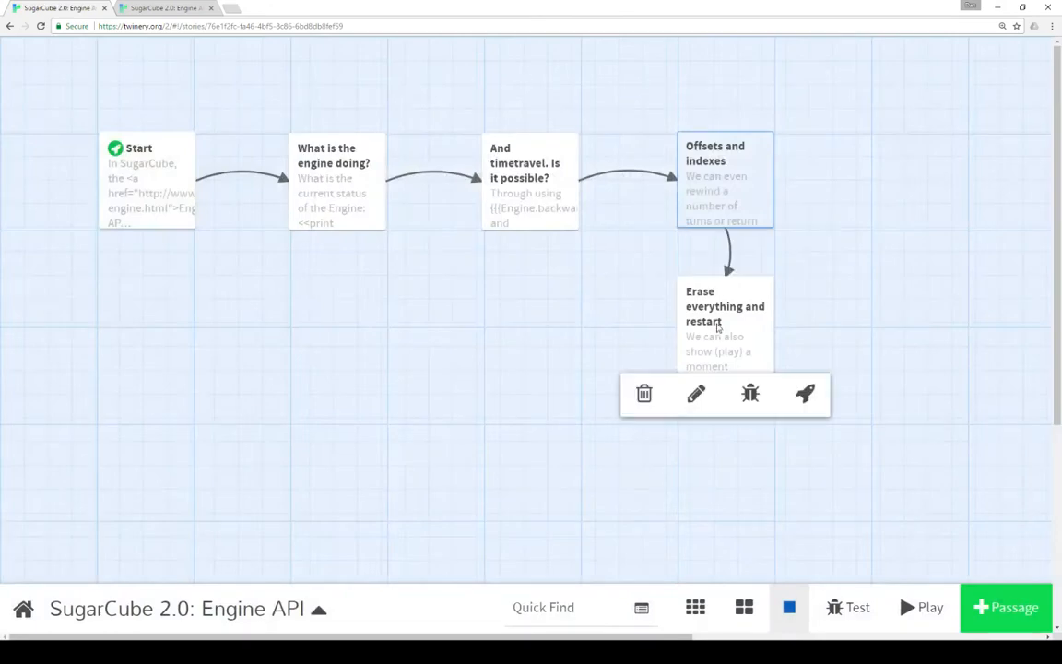
Step: Review the Engine.restart(); call in Erase everything and restart, then show the played story
double_click(725, 314)
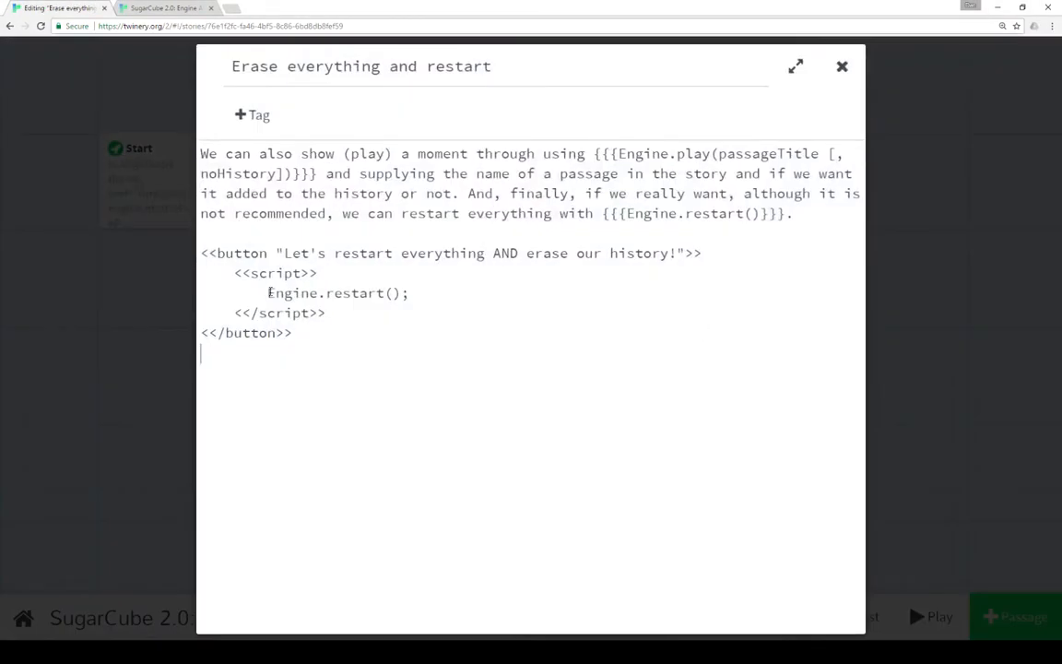
drag(267, 293, 417, 293)
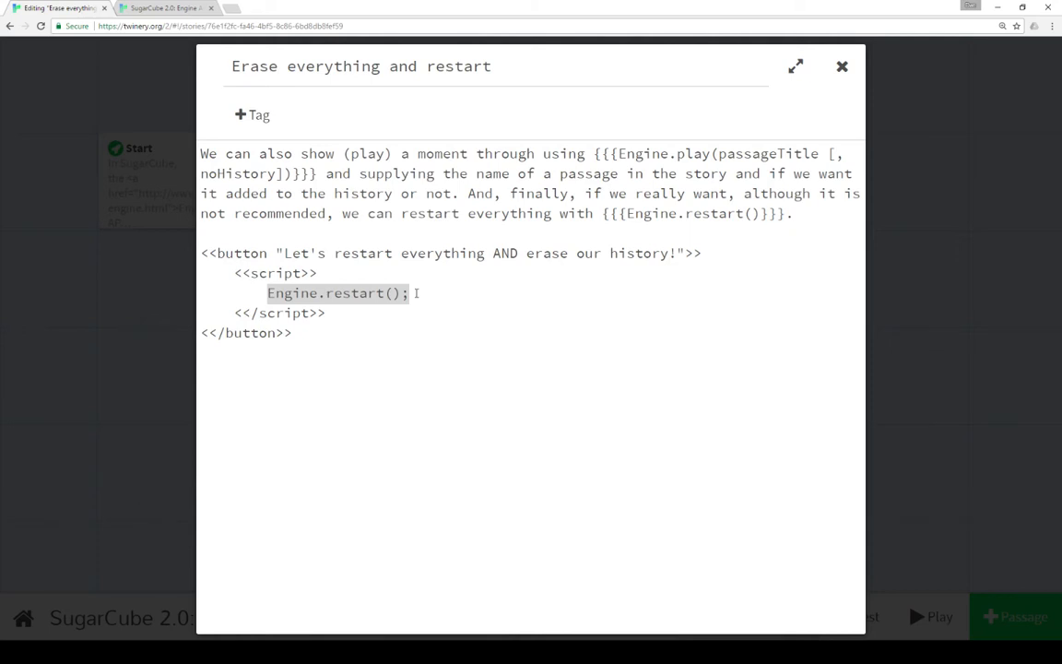
click(157, 8)
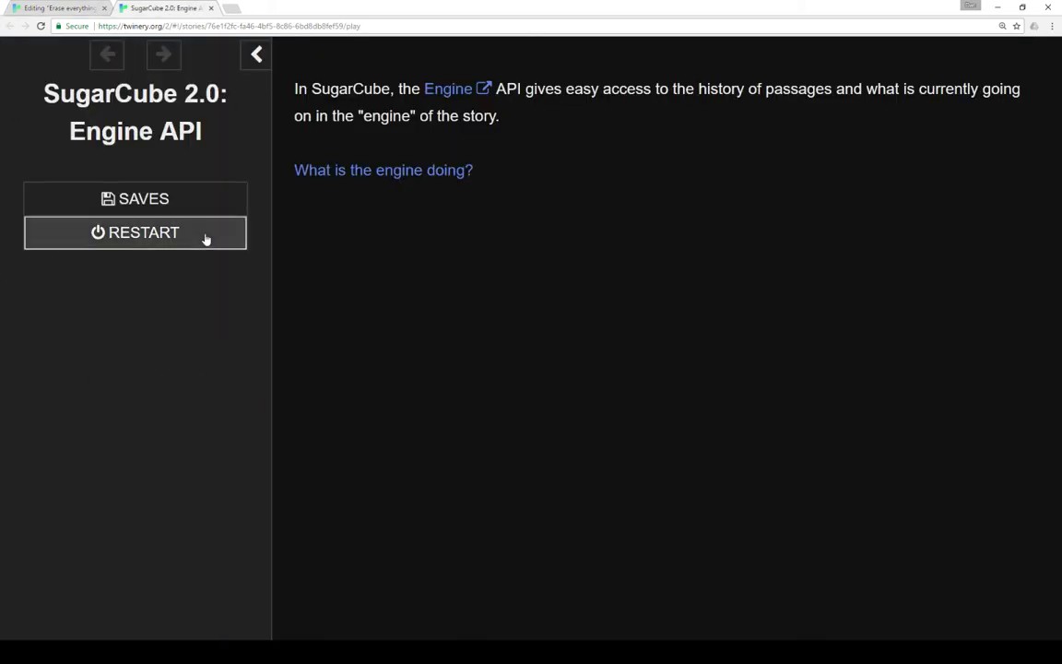
Step: Restart the played story from the sidebar's RESTART control
click(149, 236)
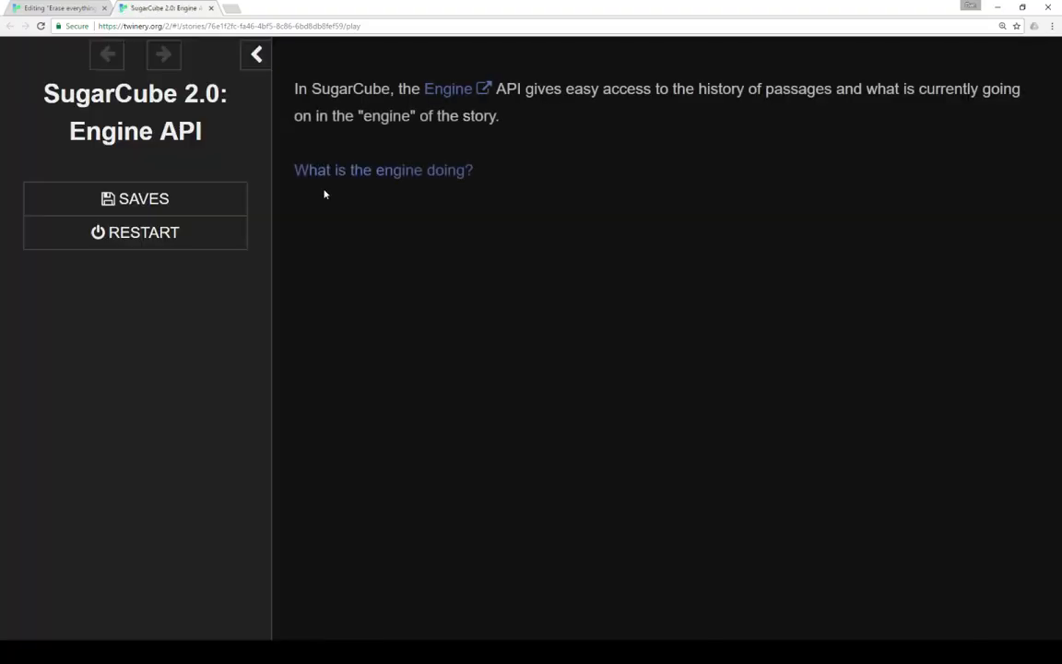
Step: Close Erase everything and restart, recheck Engine.goTo(0); in Offsets and indexes, then close it
click(55, 8)
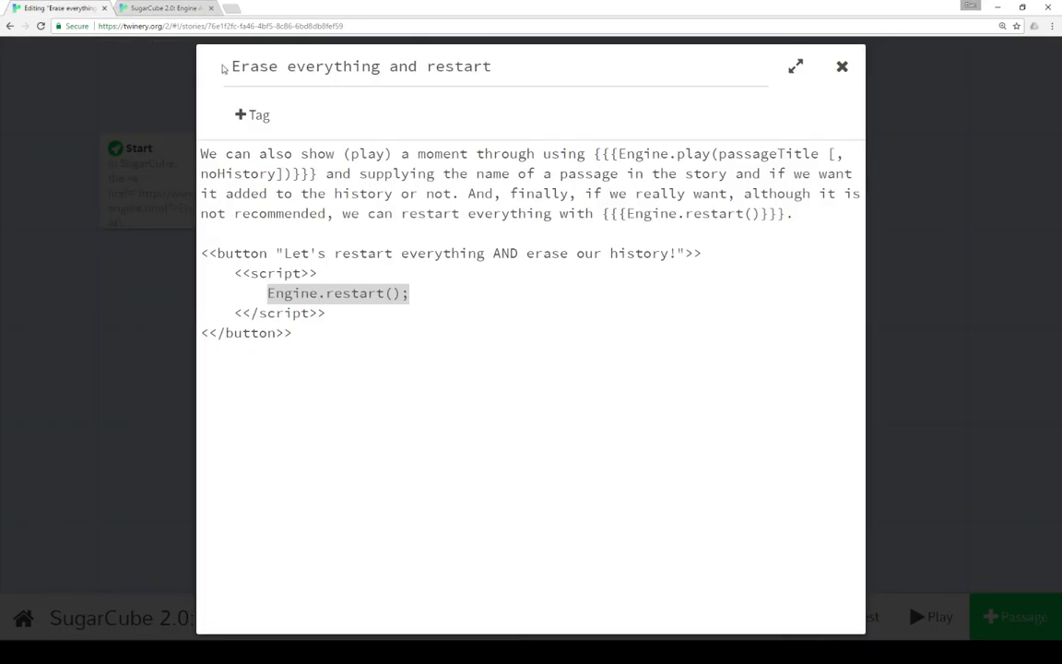
click(410, 293)
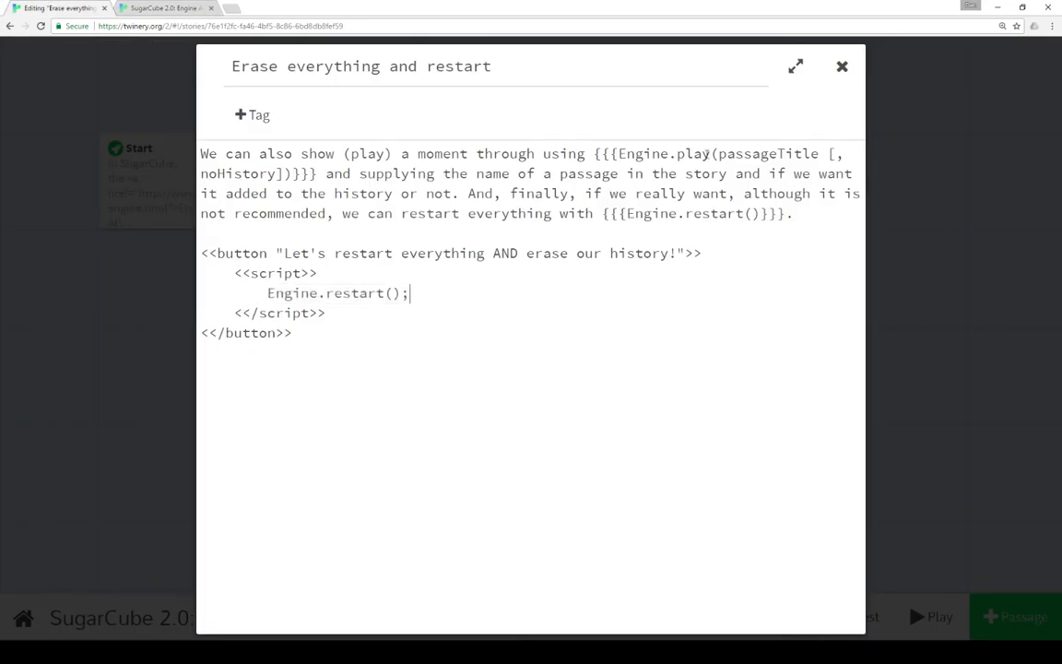
click(842, 66)
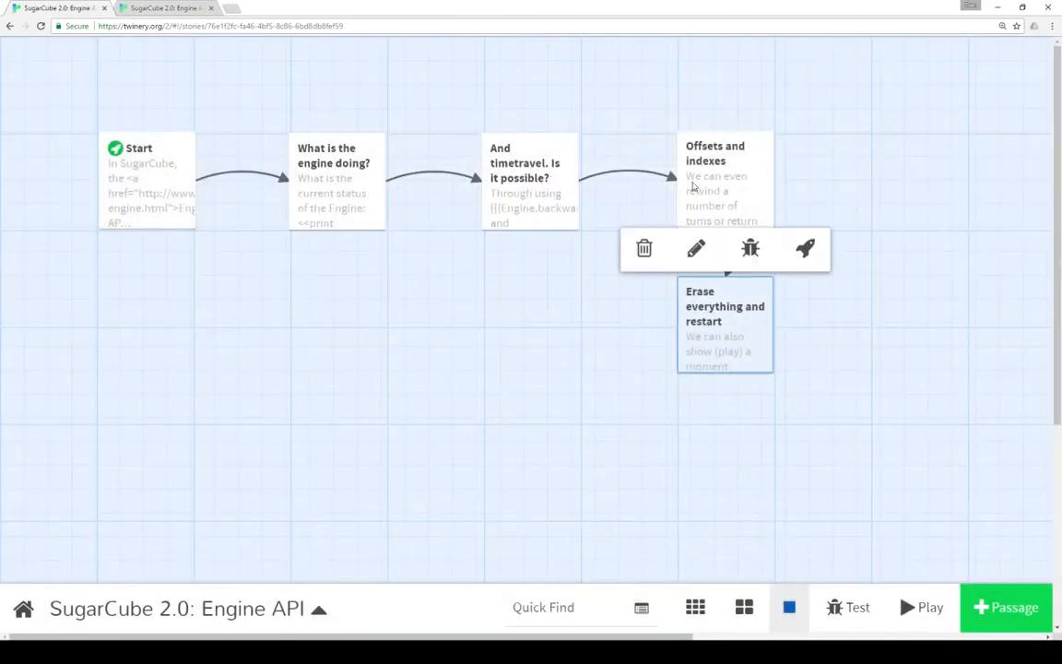
double_click(729, 192)
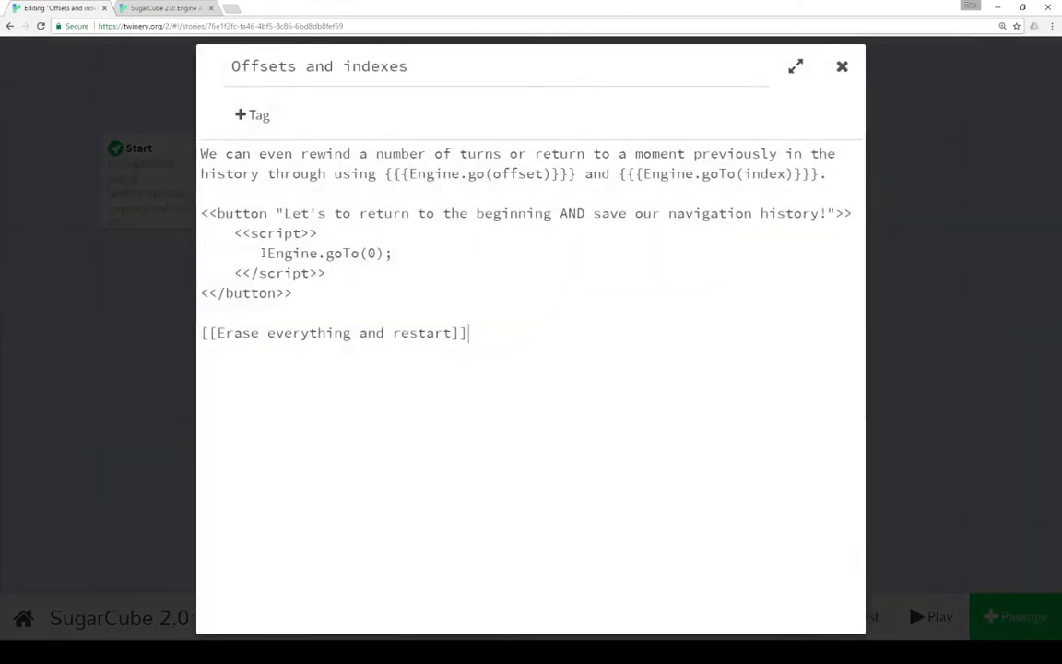
drag(268, 252, 392, 253)
click(403, 251)
click(842, 67)
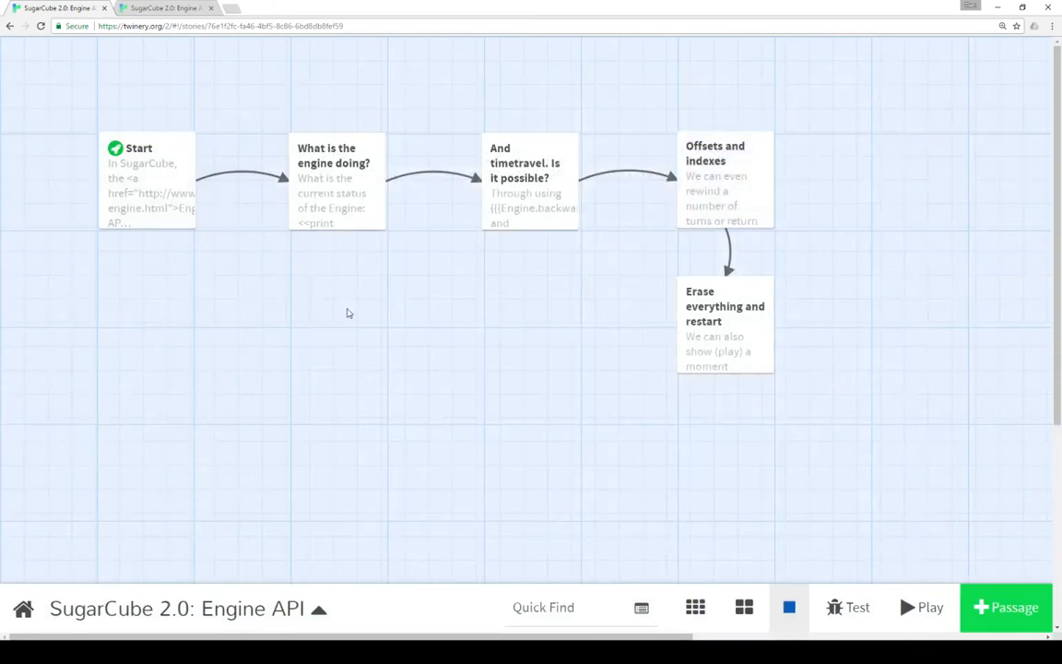